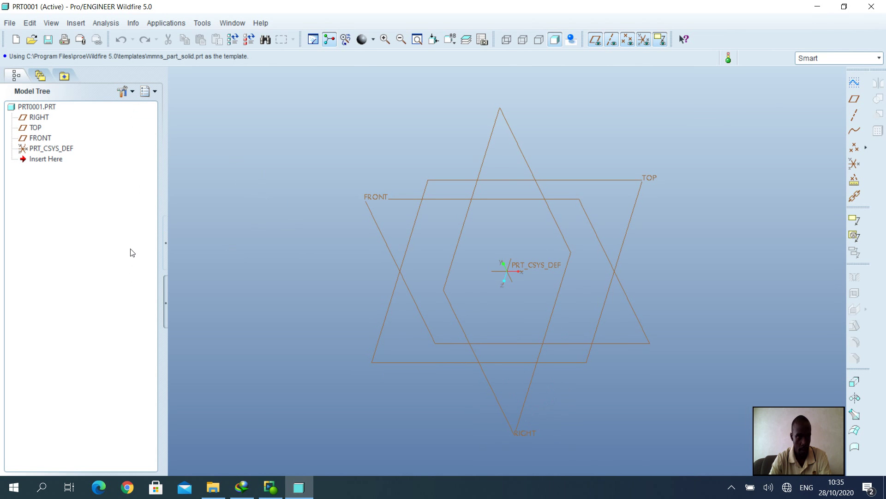
Open the part file 8.prt from the PROE folder in My Documents and maximize its window
{"action": "left_click", "coordinate": [31, 39]}
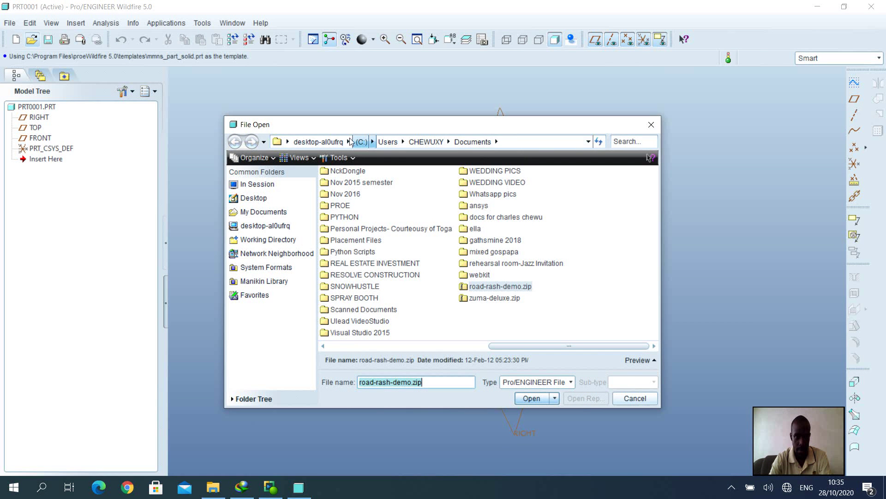
{"action": "left_click", "coordinate": [349, 142]}
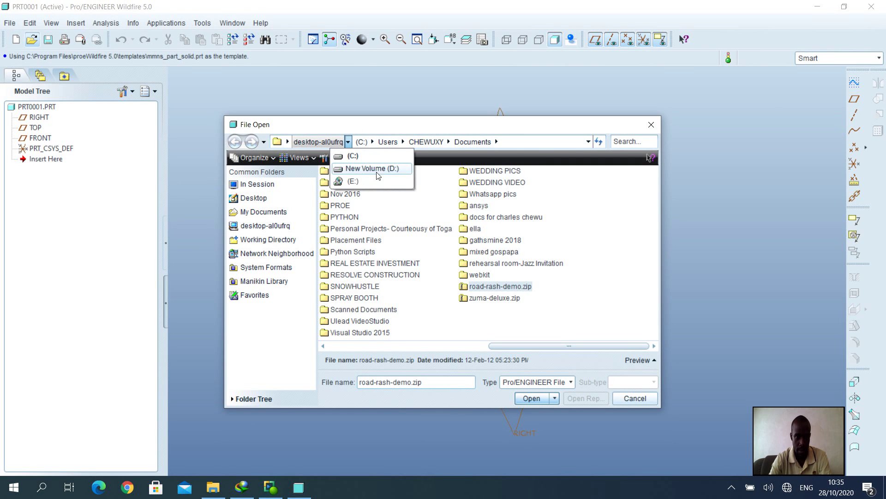
{"action": "left_click", "coordinate": [365, 169]}
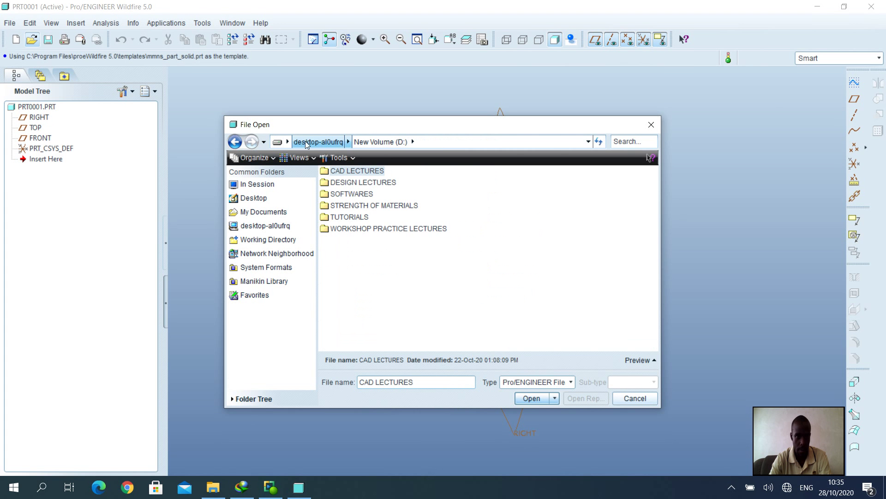
{"action": "left_click", "coordinate": [274, 213]}
{"action": "double_click", "coordinate": [339, 206]}
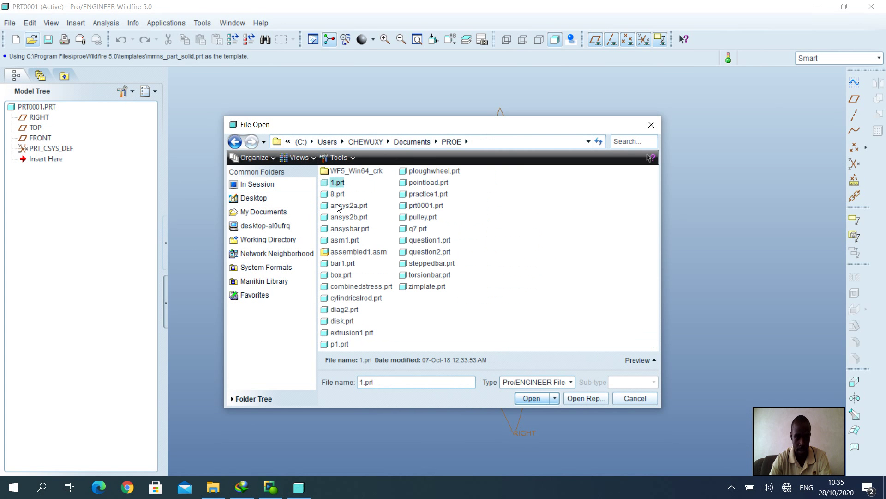
{"action": "left_click", "coordinate": [338, 196]}
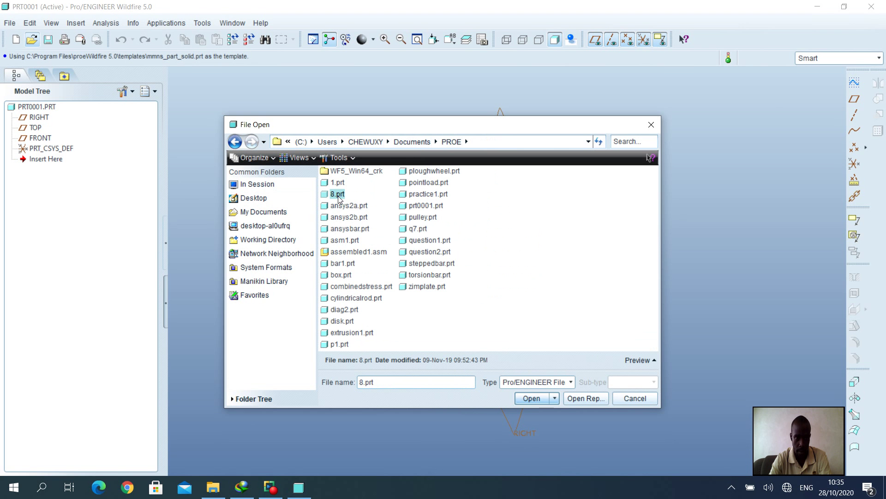
{"action": "left_click", "coordinate": [532, 398]}
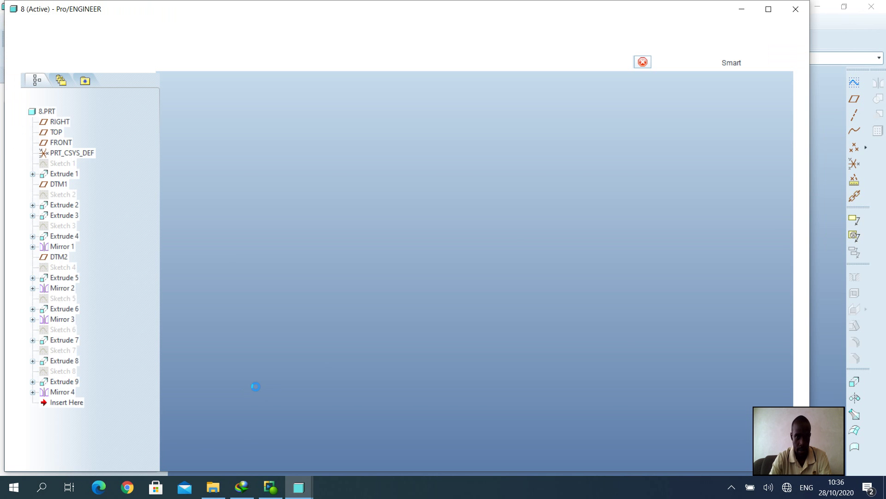
{"action": "left_click", "coordinate": [769, 9]}
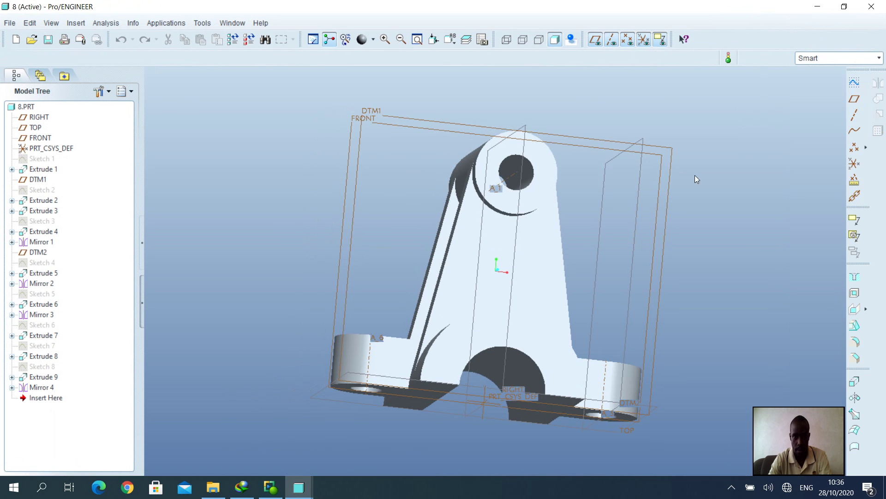
Create a new simplified representation in the View Manager, keeping the default name
{"action": "middle_click_drag", "start_coordinate": [510, 152], "coordinate": [503, 156]}
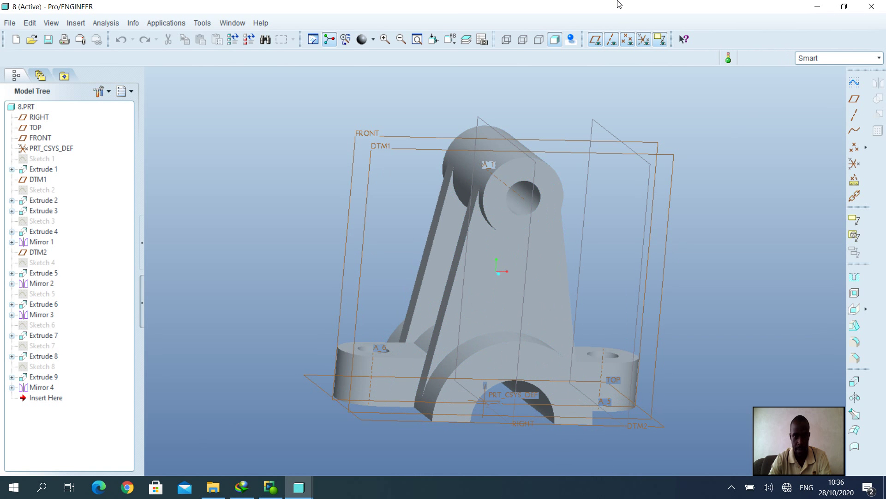
{"action": "mouse_move", "coordinate": [539, 169]}
{"action": "middle_mouse_down"}
{"action": "mouse_move", "coordinate": [473, 212]}
{"action": "mouse_move", "coordinate": [480, 210]}
{"action": "middle_mouse_up"}
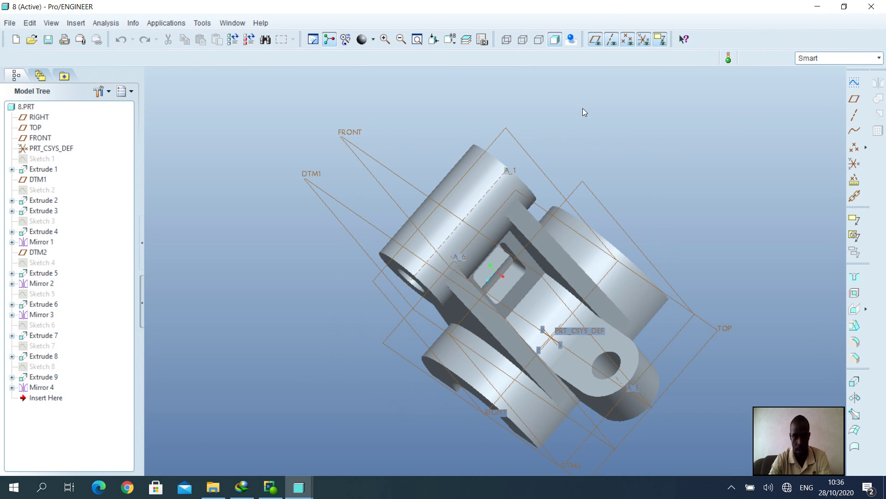
{"action": "left_click", "coordinate": [51, 23]}
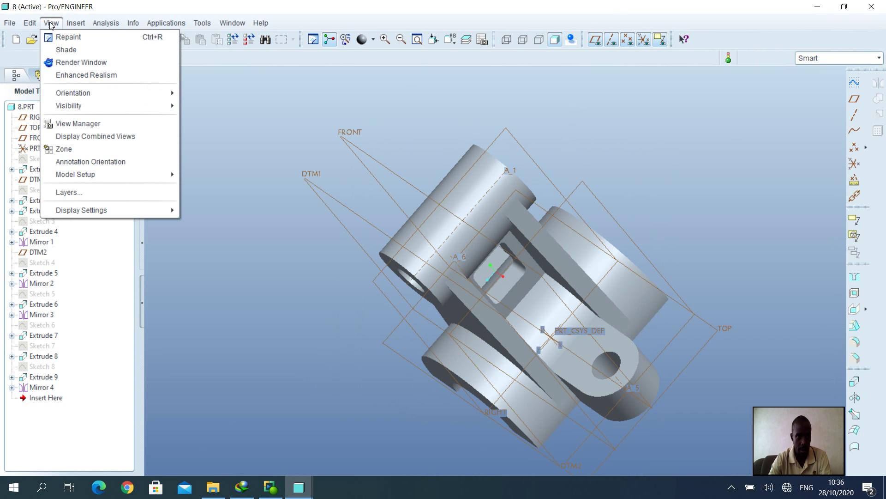
{"action": "left_click", "coordinate": [78, 124]}
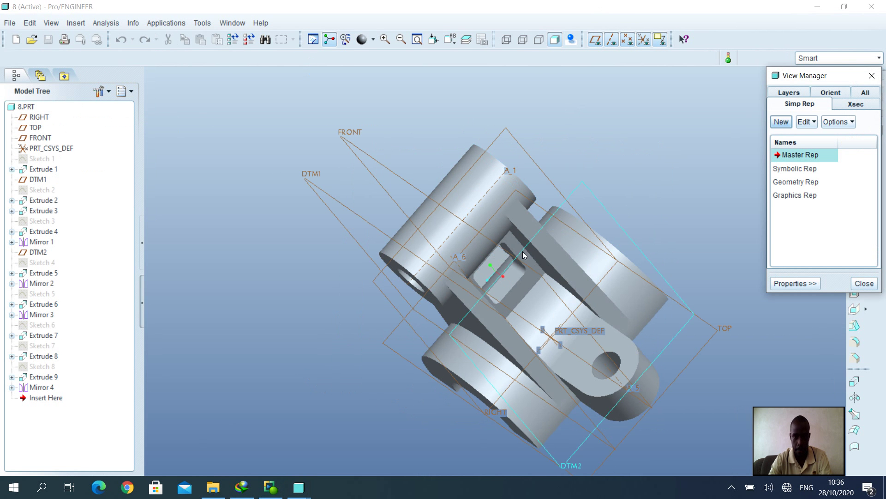
{"action": "left_click", "coordinate": [786, 123]}
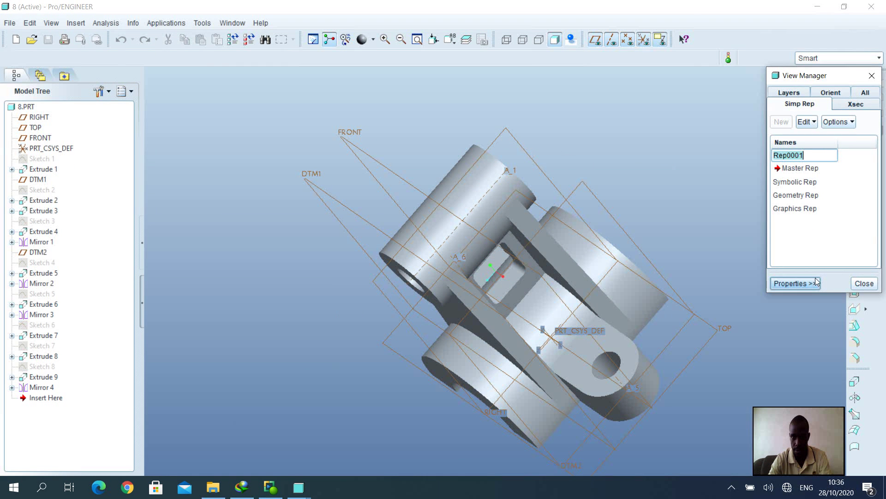
{"action": "key", "text": "Return"}
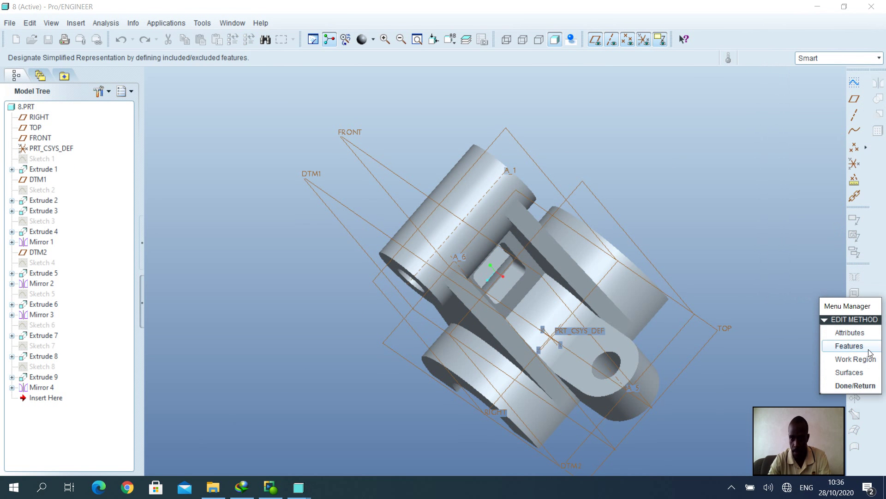
Start defining a Work Region for the simplified representation as a solid Extrude
{"action": "left_click_drag", "start_coordinate": [851, 307], "coordinate": [812, 310]}
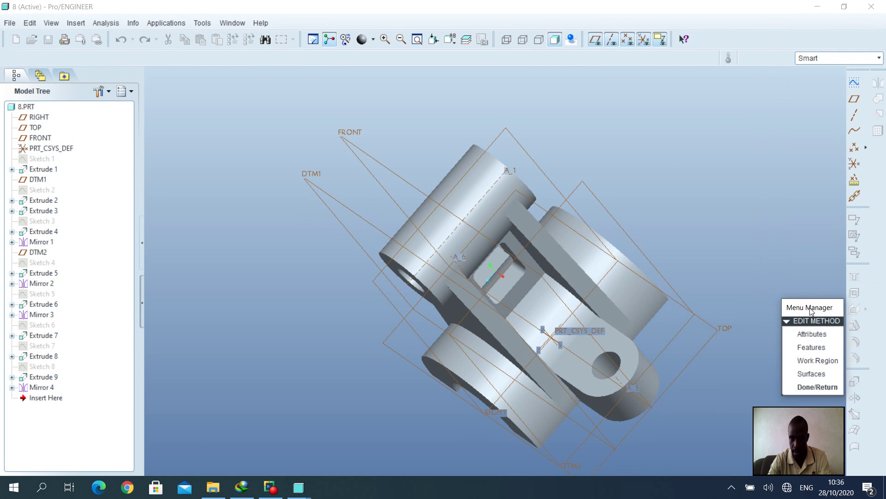
{"action": "left_click", "coordinate": [825, 365]}
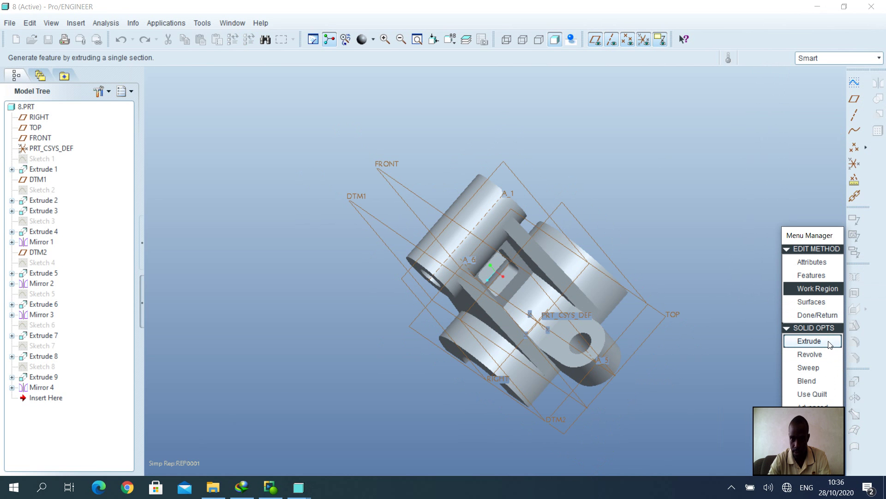
{"action": "left_click", "coordinate": [830, 344]}
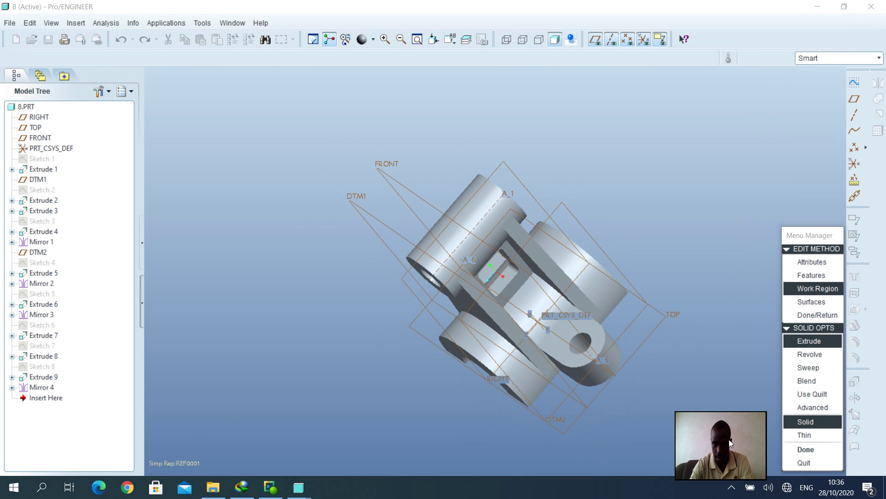
{"action": "left_click", "coordinate": [815, 450]}
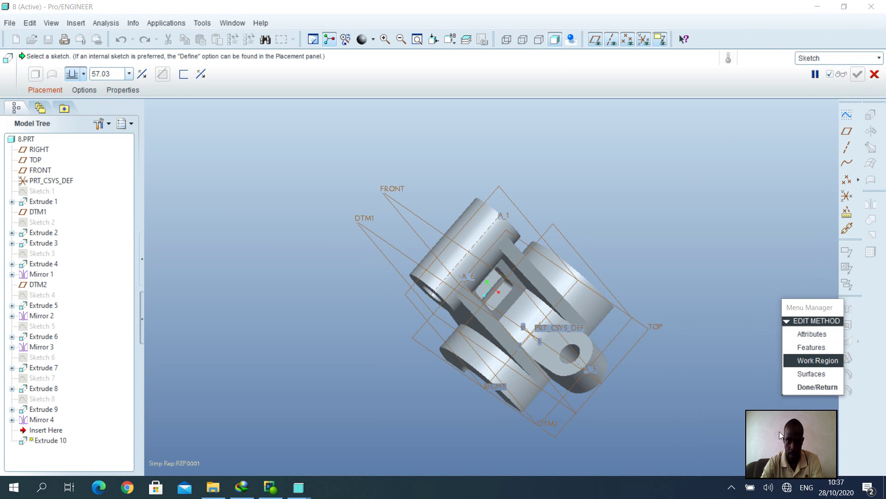
Set up an internal sketch for the work region on the FRONT datum plane, with RIGHT as the orientation reference
{"action": "left_click", "coordinate": [42, 90]}
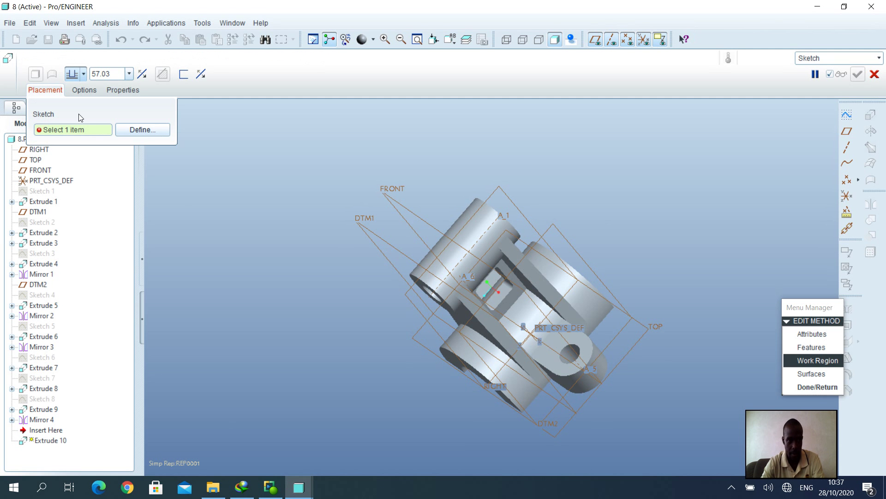
{"action": "left_click", "coordinate": [154, 130]}
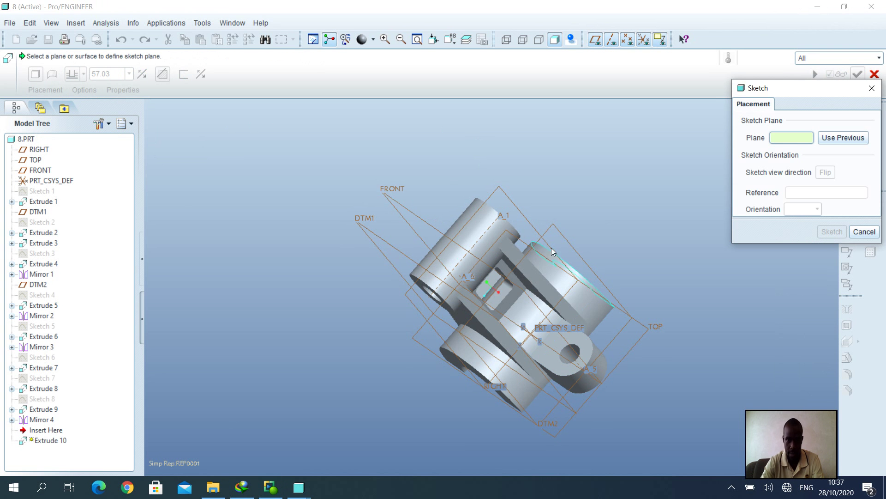
{"action": "left_click", "coordinate": [384, 193]}
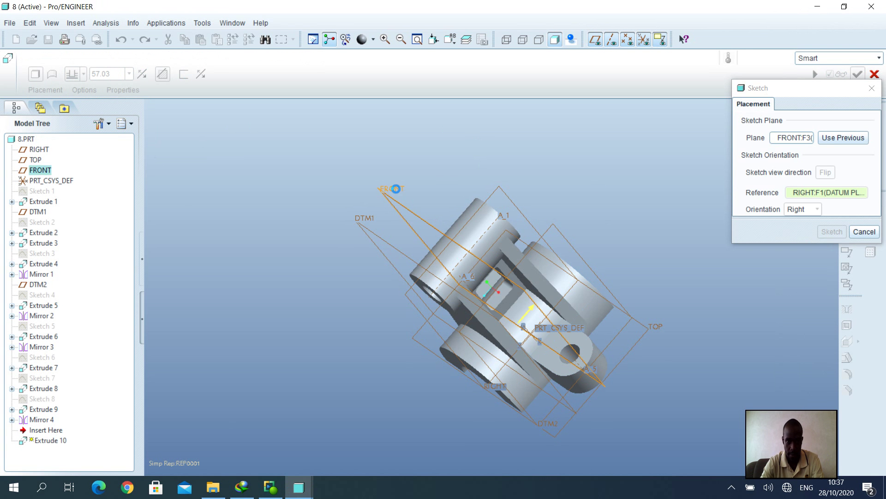
{"action": "left_click", "coordinate": [825, 235]}
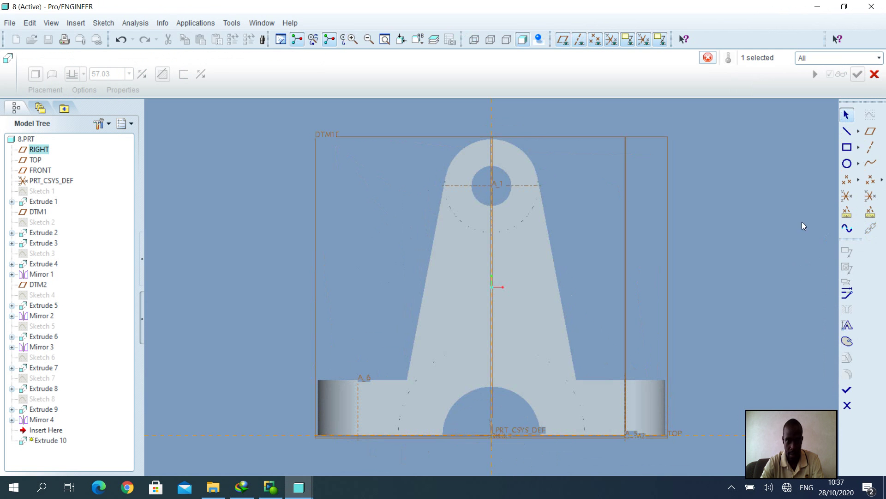
Sketch a rectangle enclosing the whole bracket outline and finish the sketch
{"action": "left_click", "coordinate": [848, 147]}
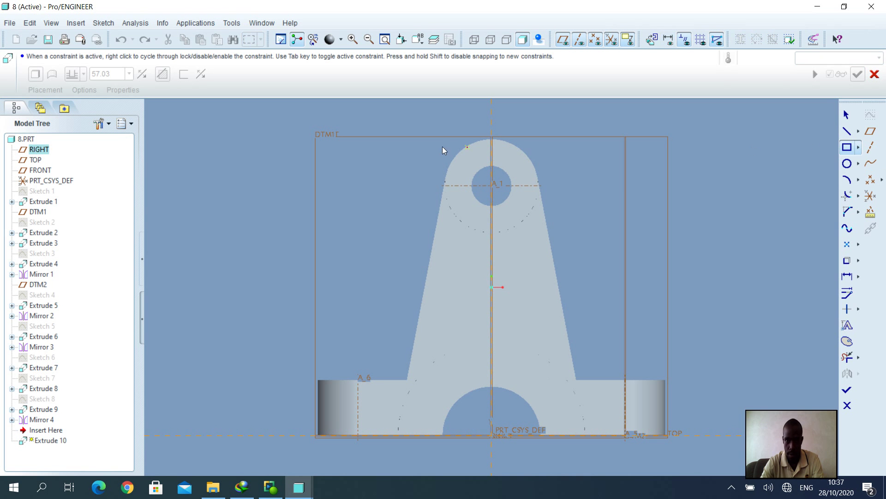
{"action": "left_click", "coordinate": [306, 134]}
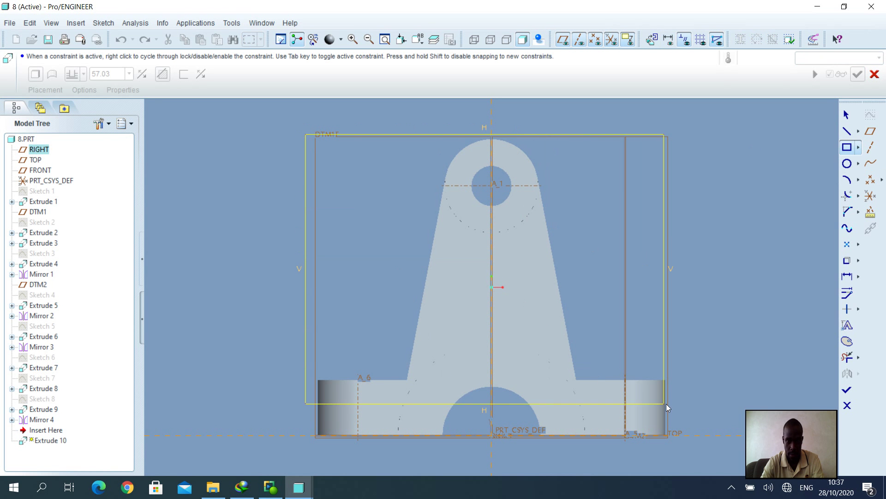
{"action": "left_click", "coordinate": [684, 449]}
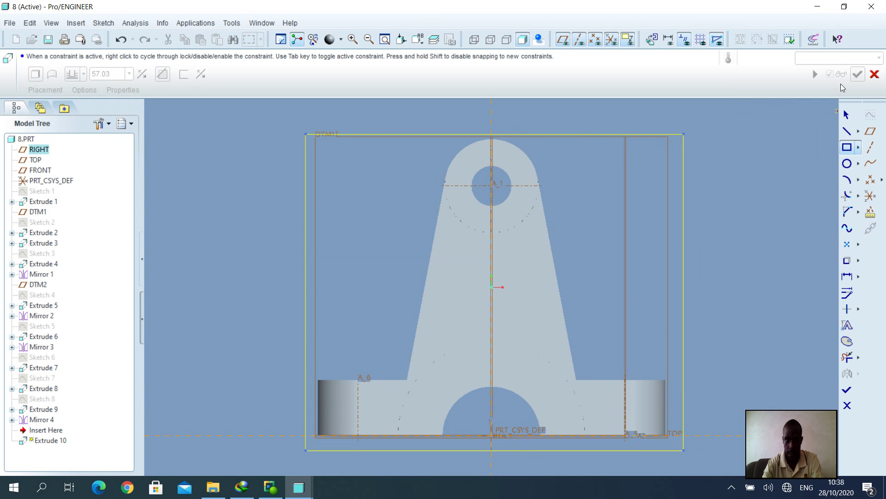
{"action": "left_click", "coordinate": [848, 393]}
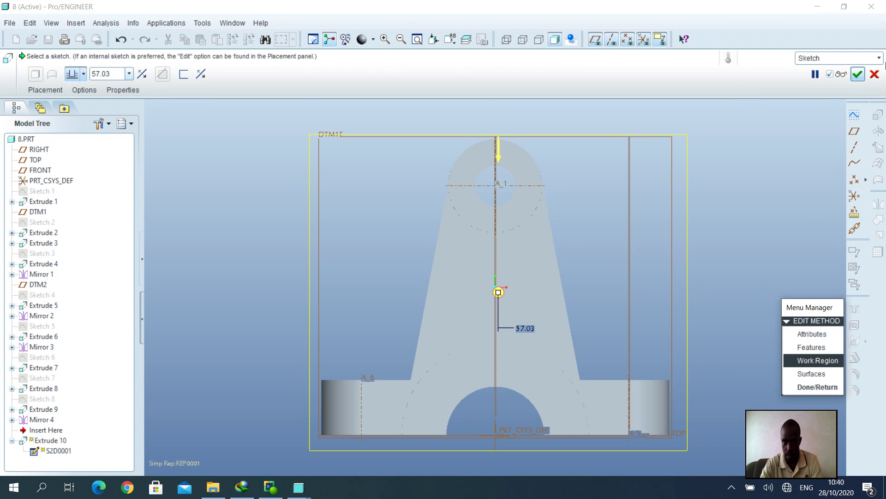
Preview the work region cut with a depth of 57.03 from the FRONT plane and accept it
{"action": "left_click", "coordinate": [845, 76]}
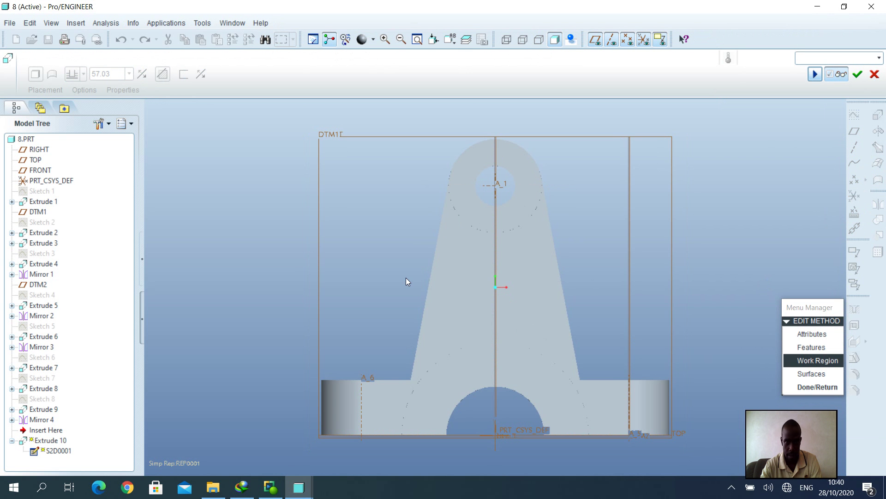
{"action": "middle_click_drag", "start_coordinate": [406, 278], "coordinate": [619, 249]}
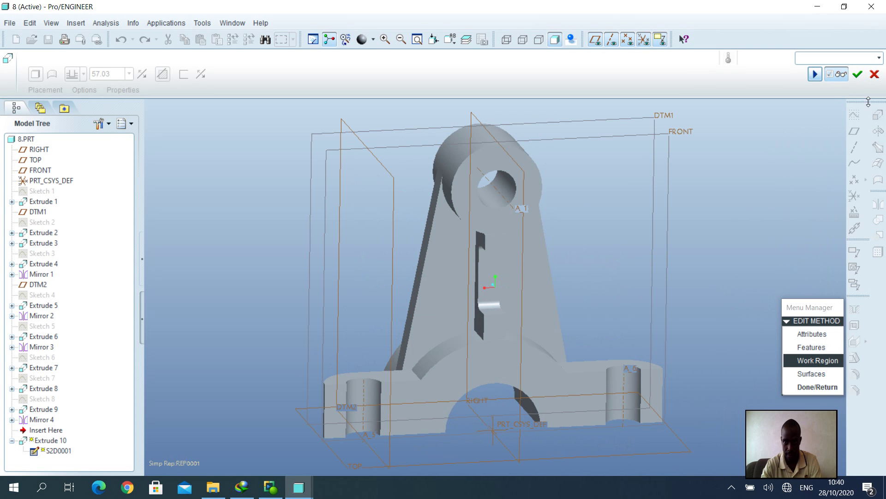
{"action": "left_click", "coordinate": [857, 75]}
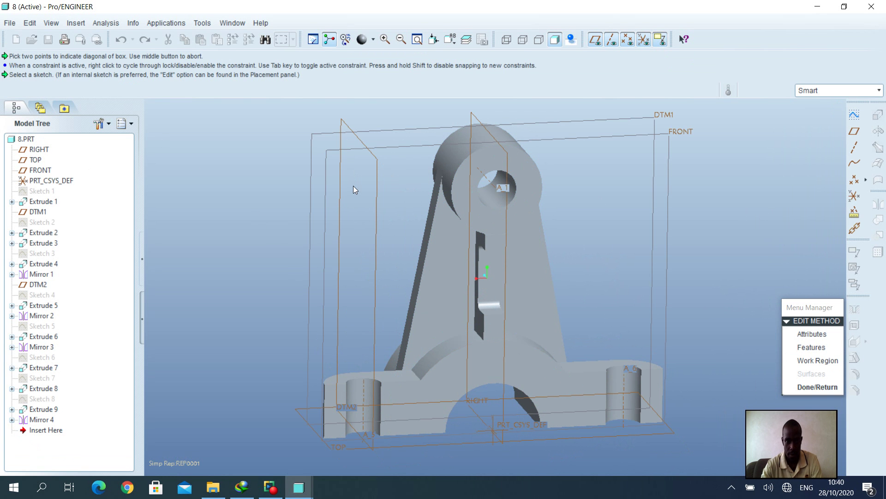
Turn on Enhanced Realism, hide the datum planes, axes and points, and inspect the sectioned bracket from several sides
{"action": "left_click", "coordinate": [48, 24]}
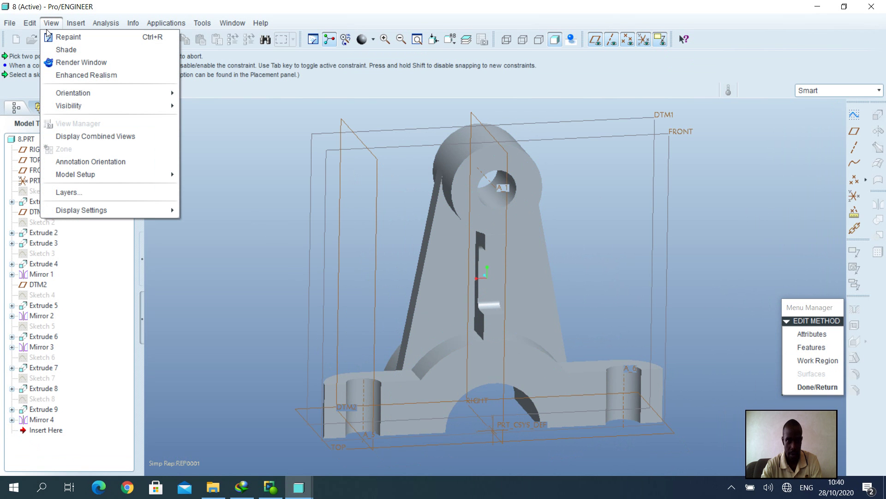
{"action": "left_click", "coordinate": [68, 76]}
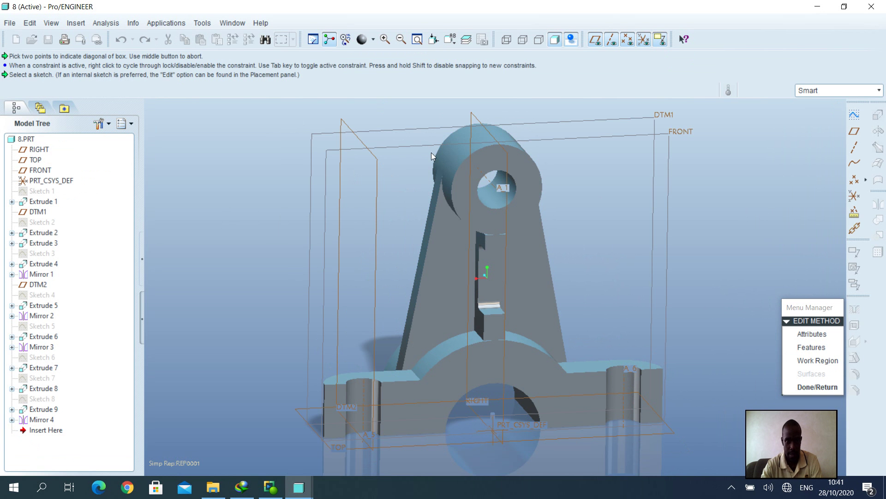
{"action": "left_click", "coordinate": [595, 39]}
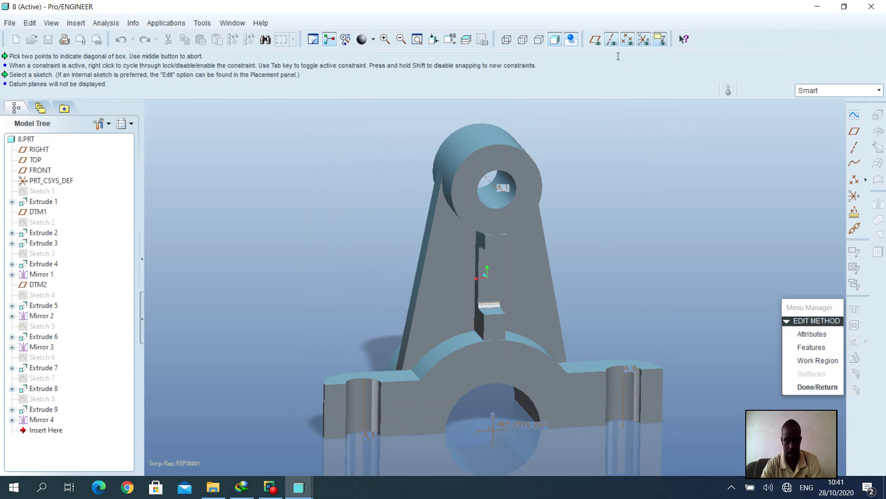
{"action": "left_click", "coordinate": [612, 40]}
{"action": "left_click", "coordinate": [627, 40]}
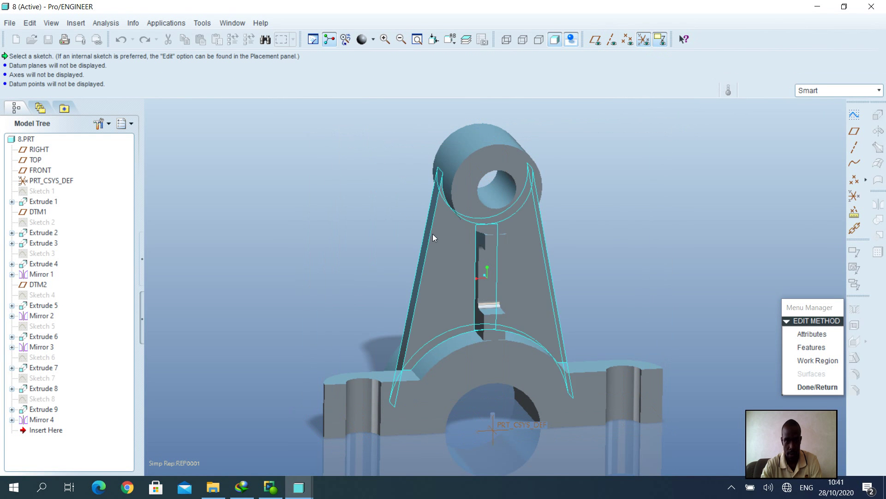
{"action": "middle_click_drag", "start_coordinate": [367, 225], "coordinate": [345, 259]}
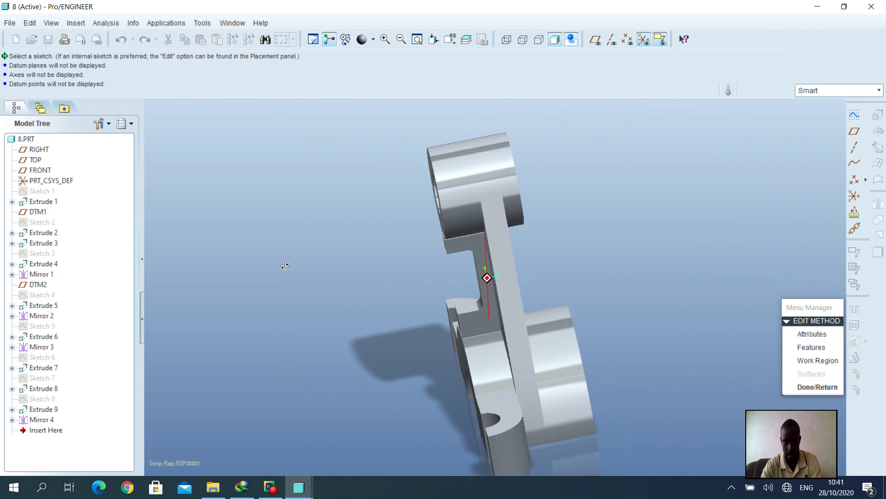
{"action": "middle_click_drag", "start_coordinate": [463, 226], "coordinate": [501, 225]}
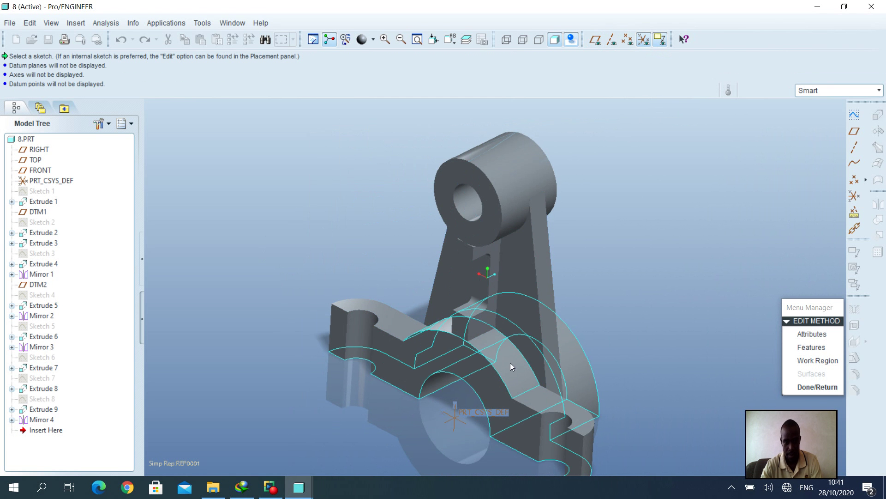
{"action": "mouse_move", "coordinate": [553, 267]}
{"action": "middle_mouse_down"}
{"action": "mouse_move", "coordinate": [451, 255]}
{"action": "mouse_move", "coordinate": [366, 277]}
{"action": "mouse_move", "coordinate": [336, 298]}
{"action": "mouse_move", "coordinate": [345, 301]}
{"action": "middle_mouse_up"}
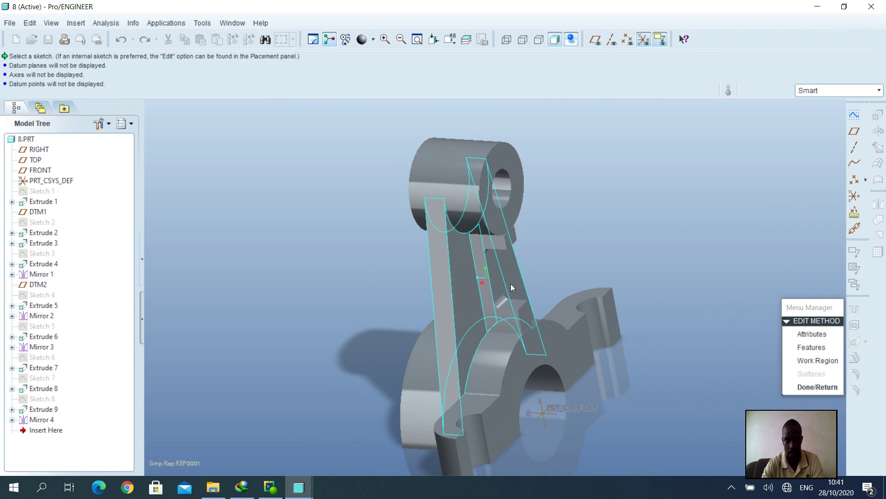
Inspect the sectioned bracket, finish editing the simplified representation and close the View Manager
{"action": "middle_click_drag", "start_coordinate": [525, 289], "coordinate": [534, 259]}
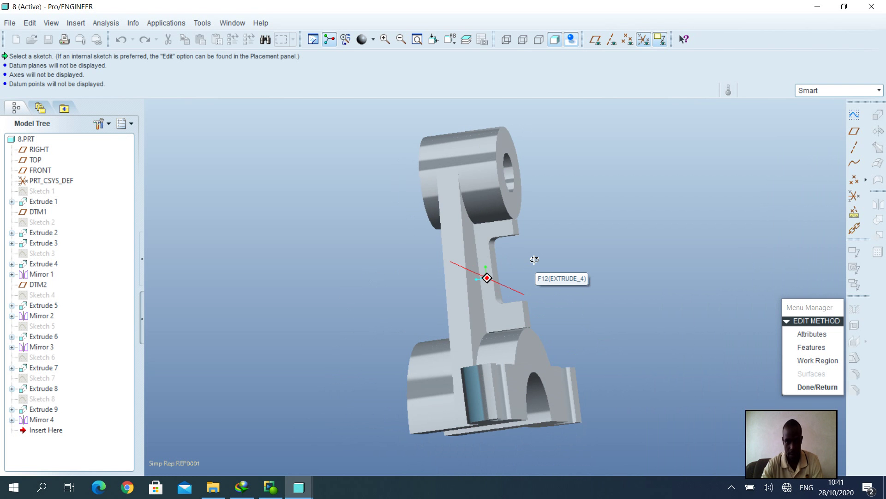
{"action": "middle_click_drag", "start_coordinate": [535, 259], "coordinate": [503, 282]}
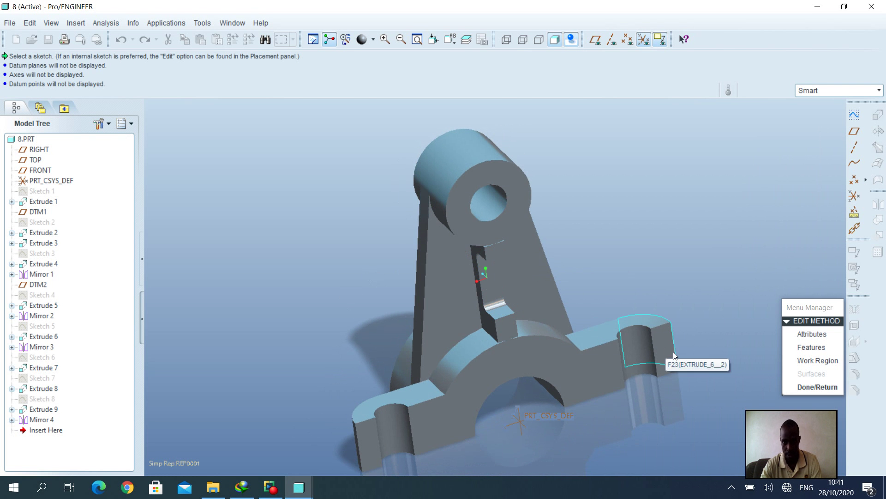
{"action": "left_click", "coordinate": [817, 387]}
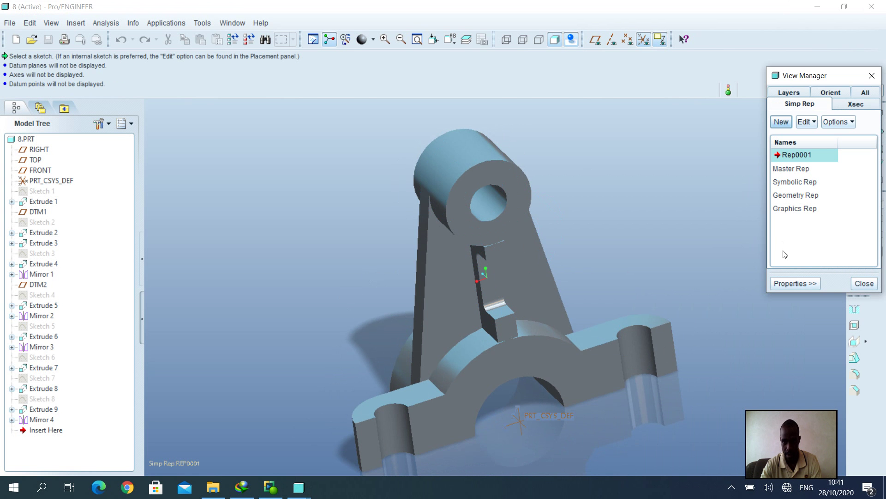
{"action": "left_click", "coordinate": [864, 283]}
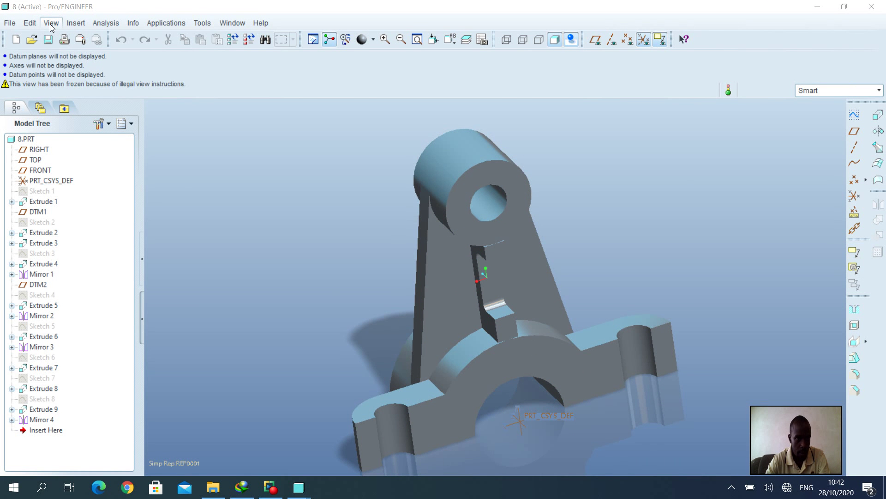
Reopen the View Manager, make Master Rep the active representation and examine the complete bracket, refitted in the view
{"action": "left_click", "coordinate": [50, 24]}
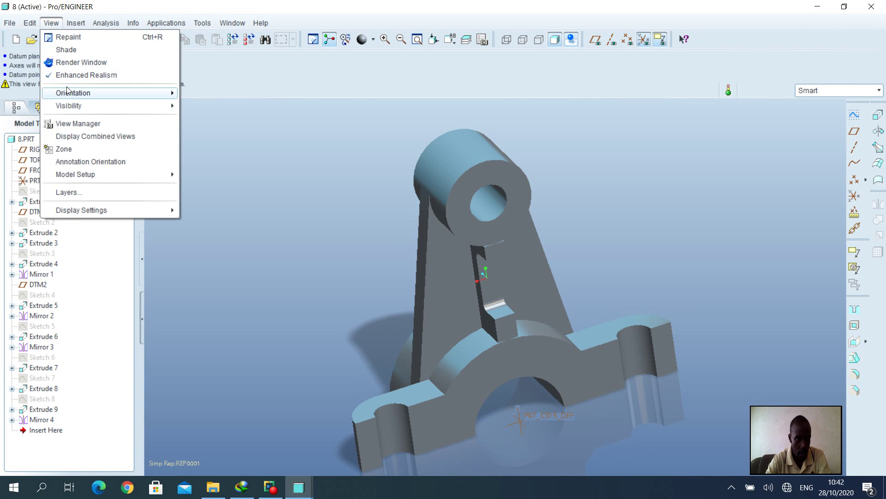
{"action": "mouse_move", "coordinate": [79, 107]}
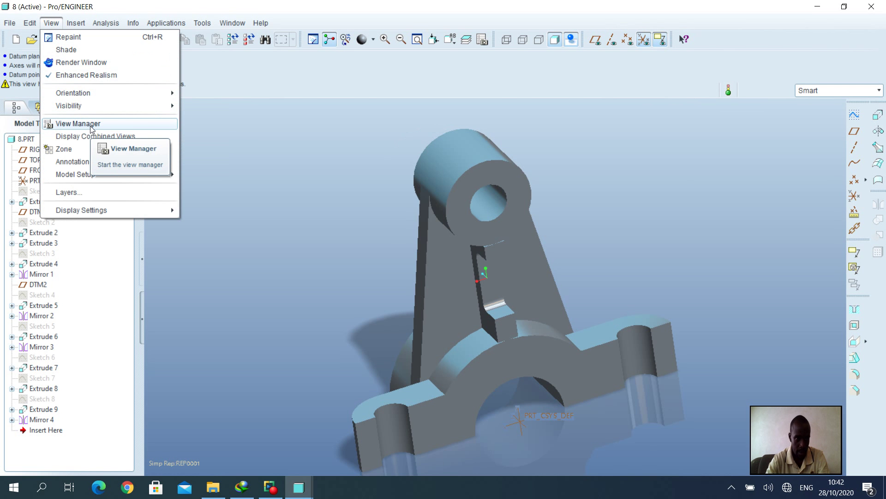
{"action": "left_click", "coordinate": [91, 126]}
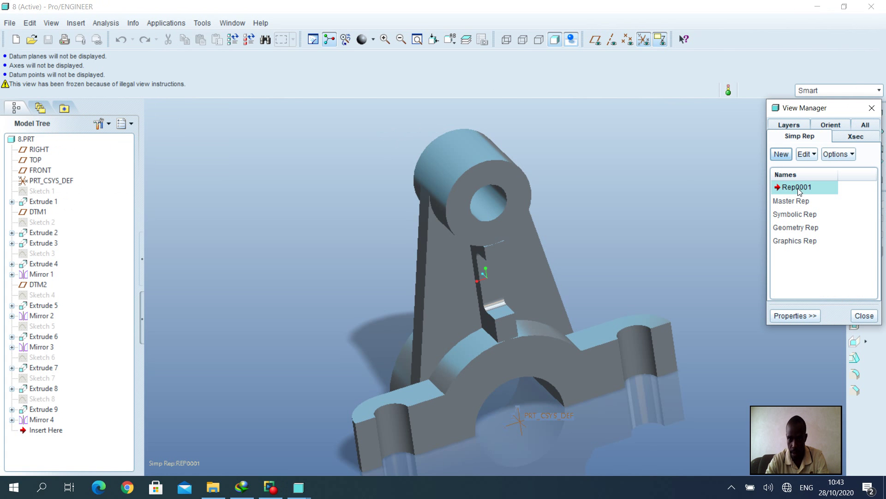
{"action": "left_click", "coordinate": [788, 202]}
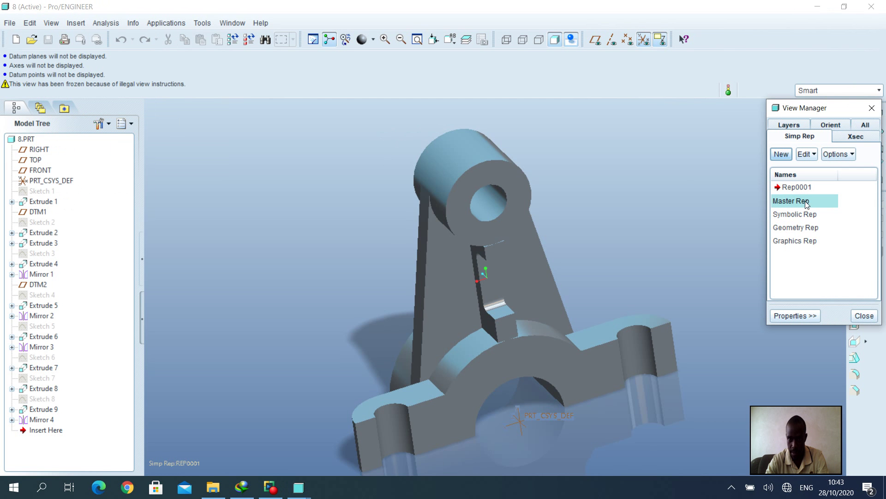
{"action": "right_click", "coordinate": [807, 201]}
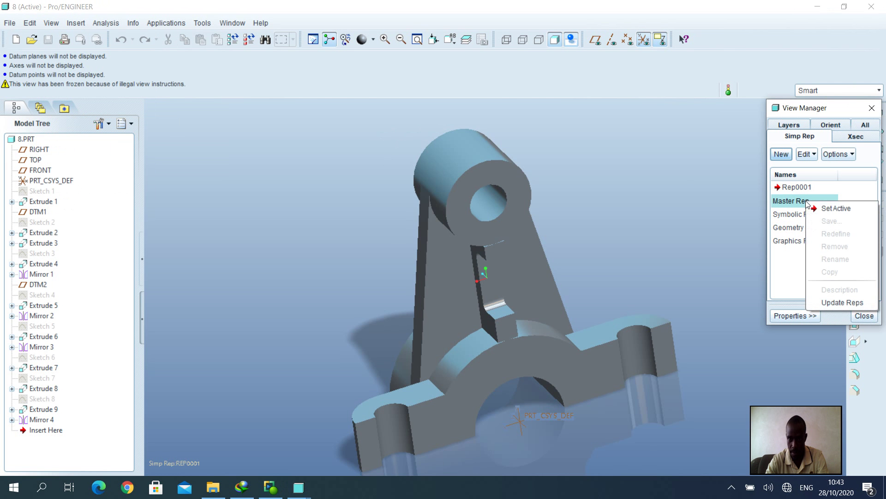
{"action": "left_click", "coordinate": [835, 209]}
{"action": "mouse_move", "coordinate": [581, 295]}
{"action": "middle_mouse_down"}
{"action": "mouse_move", "coordinate": [542, 248]}
{"action": "mouse_move", "coordinate": [647, 249]}
{"action": "middle_mouse_up"}
{"action": "left_click", "coordinate": [418, 41]}
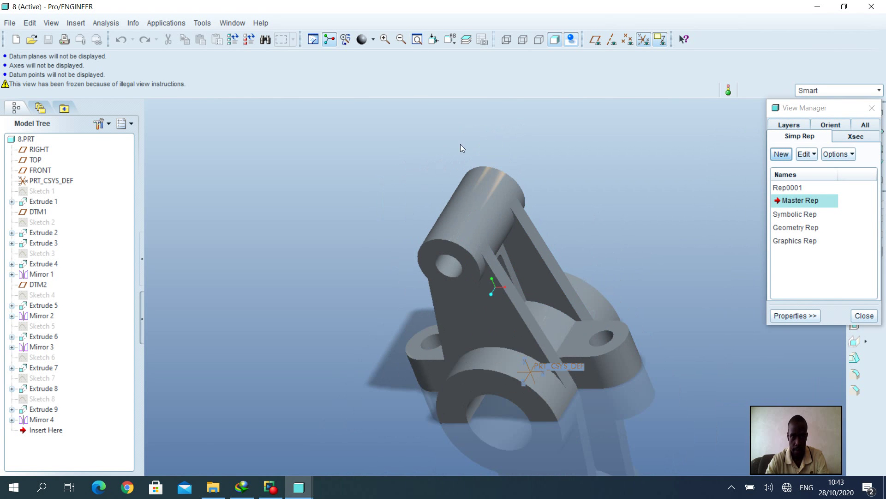
{"action": "middle_click_drag", "start_coordinate": [602, 337], "coordinate": [697, 272]}
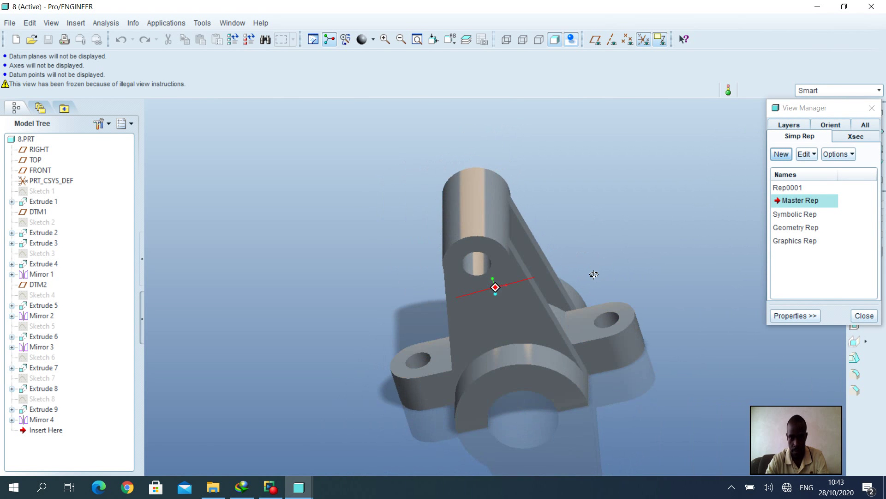
Make Rep0001 the active representation again and view the sectioned bracket from the side
{"action": "left_click", "coordinate": [795, 188]}
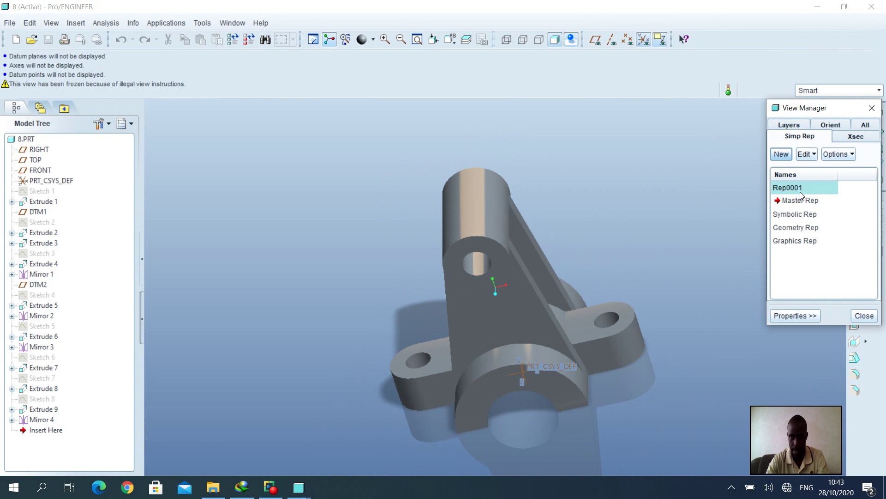
{"action": "double_click", "coordinate": [798, 193]}
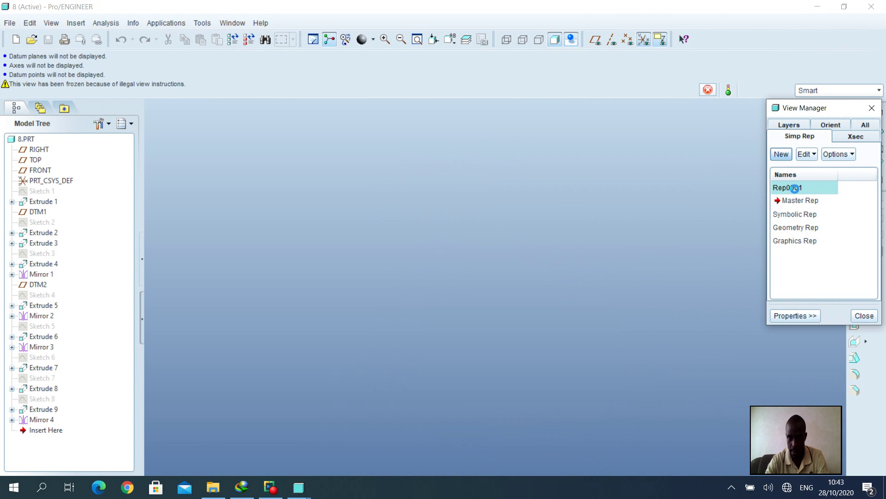
{"action": "middle_click_drag", "start_coordinate": [555, 256], "coordinate": [635, 284]}
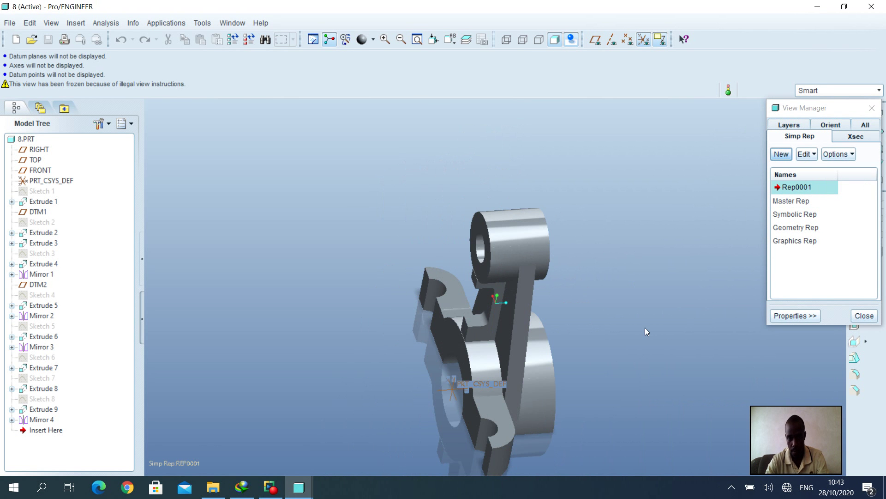